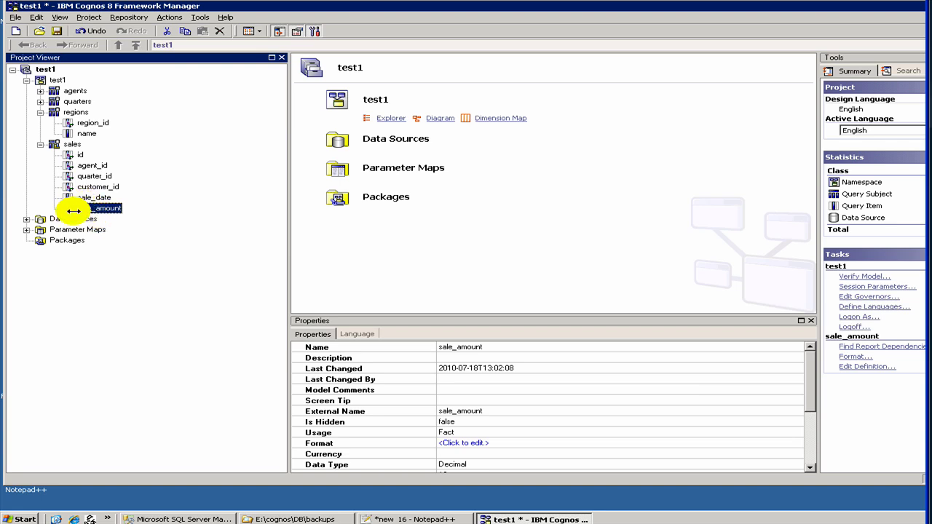
Step: Inspect the properties of the sales items sale_date and sale_amount
click(79, 198)
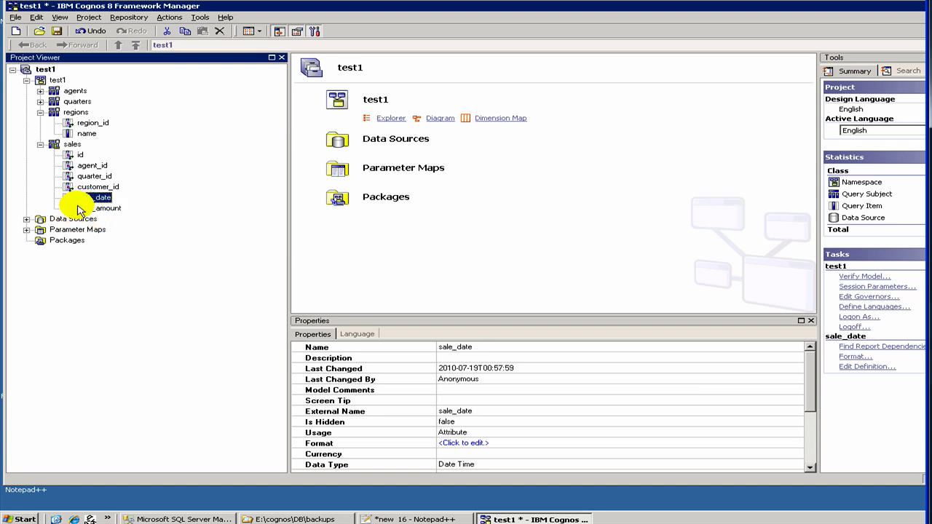
click(79, 208)
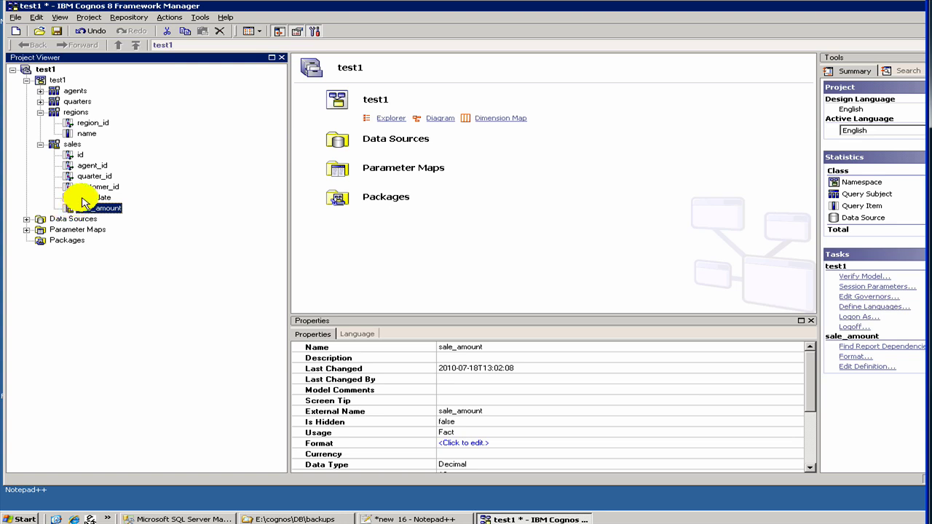
click(82, 198)
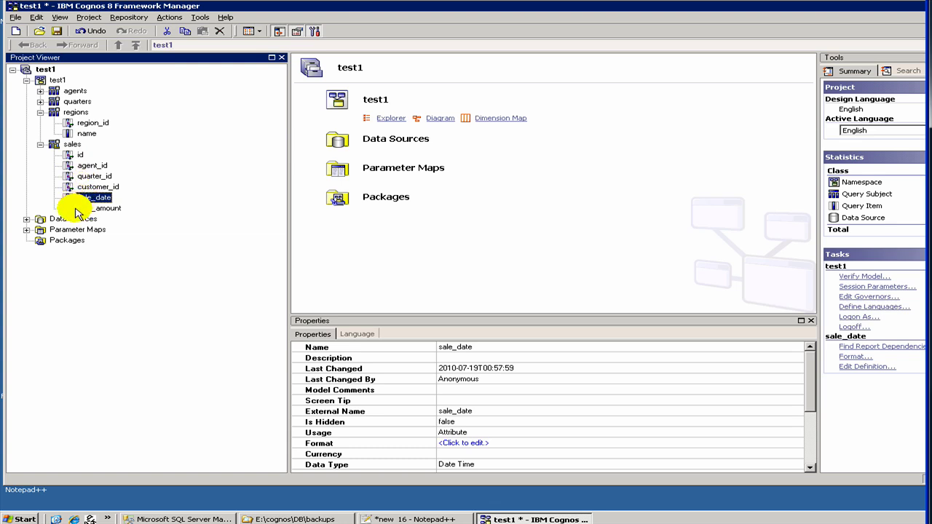
click(87, 208)
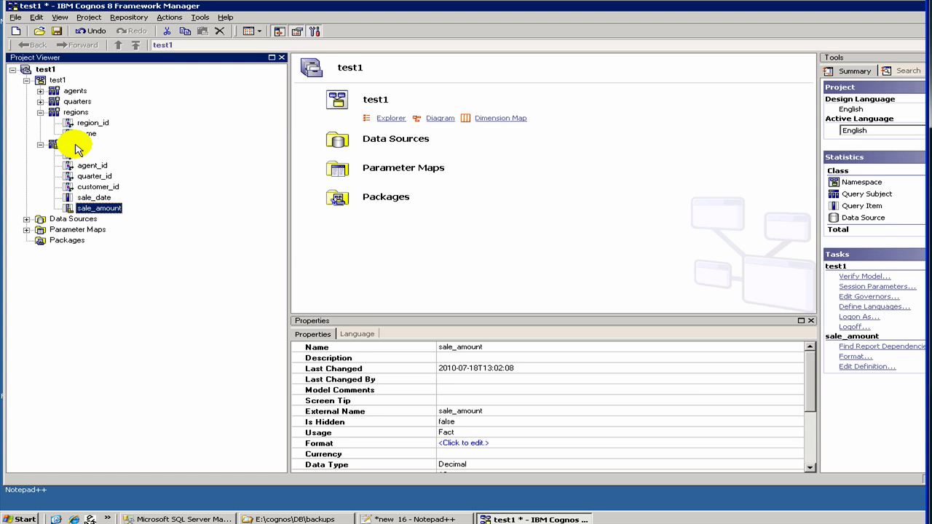
Step: Open a Test Results dialog for the sales query subject
click(77, 145)
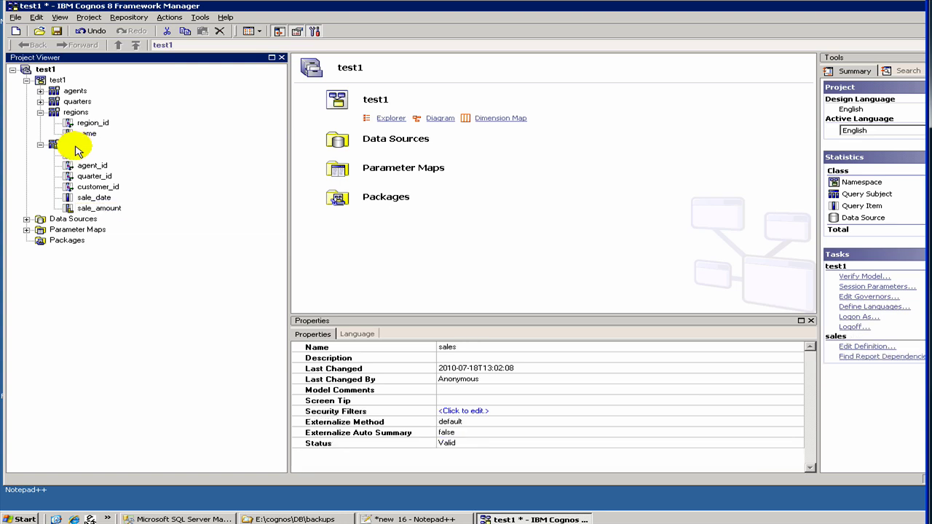
right_click(75, 149)
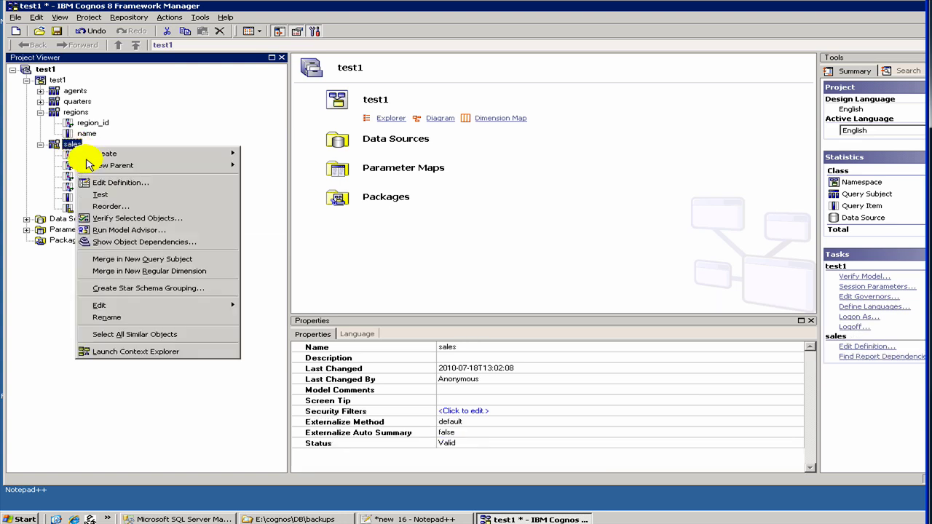
click(109, 194)
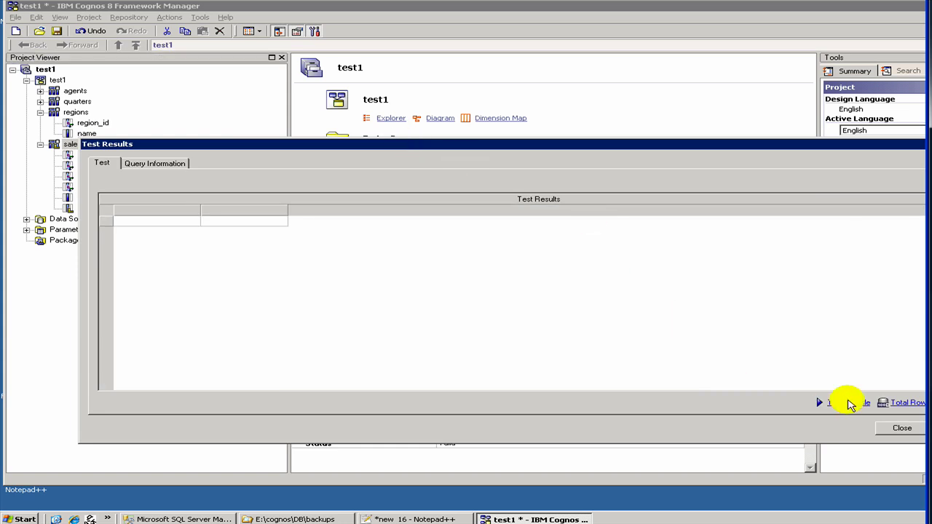
Step: Run a sample test returning sales' 8 rows and move the results window left
click(849, 403)
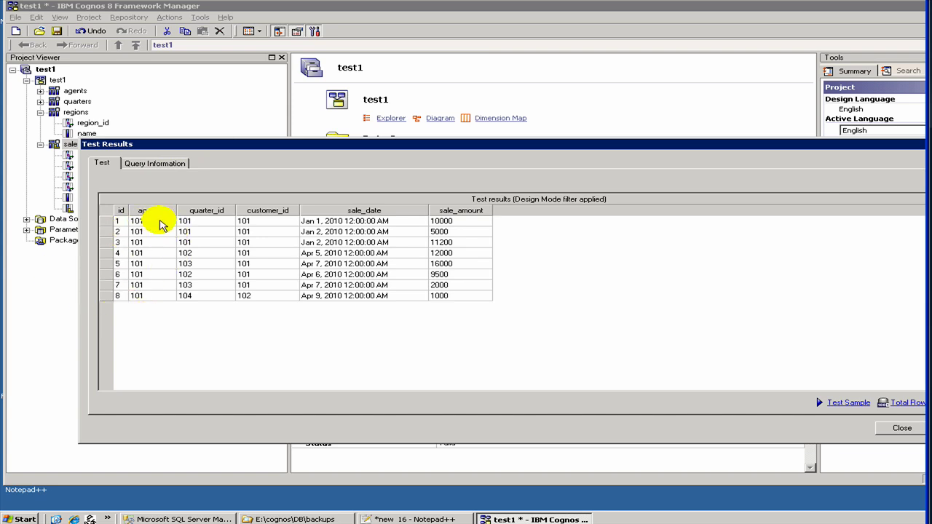
drag(155, 148, 121, 152)
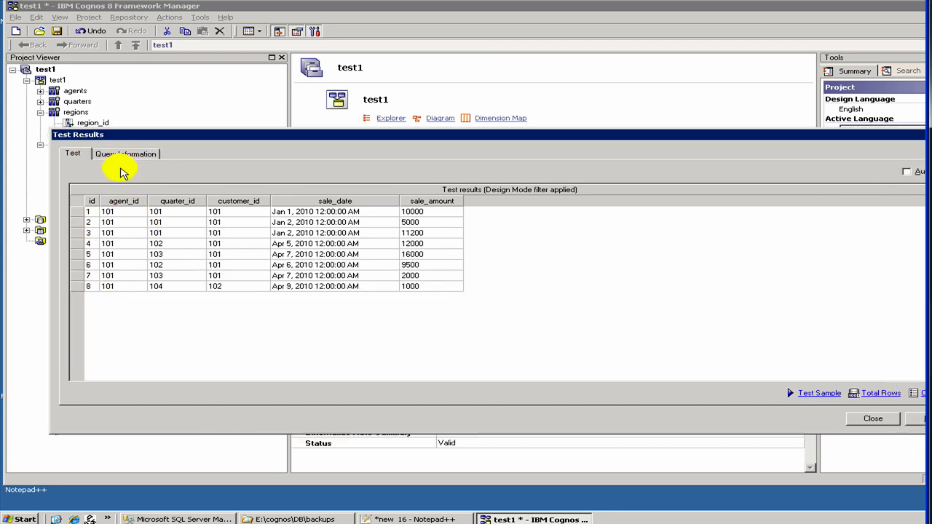
Step: Count sales' total rows (8), accept the test options unchanged, and close the results
click(869, 397)
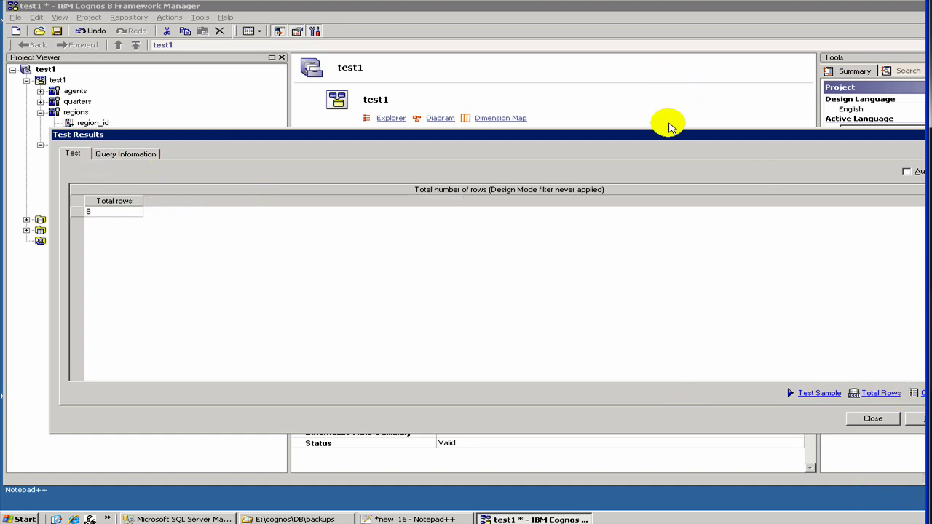
drag(668, 139, 623, 137)
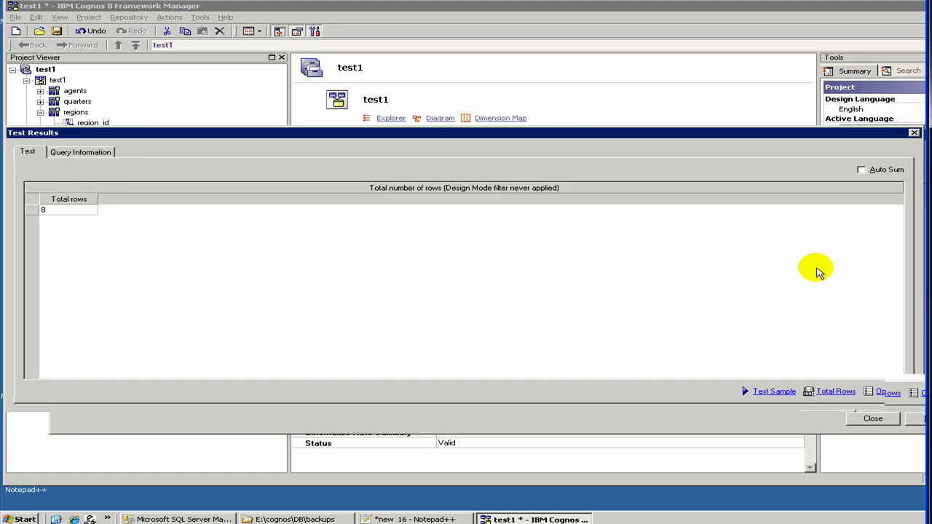
click(883, 393)
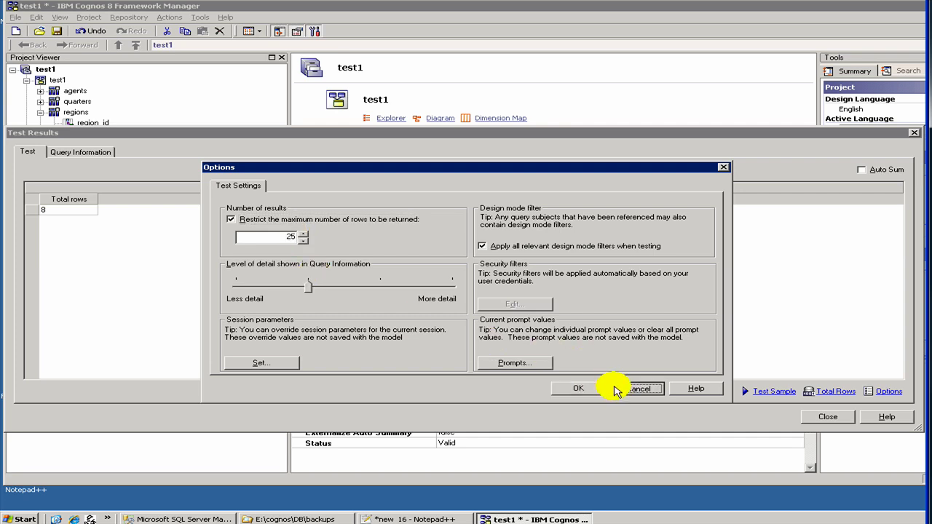
click(641, 388)
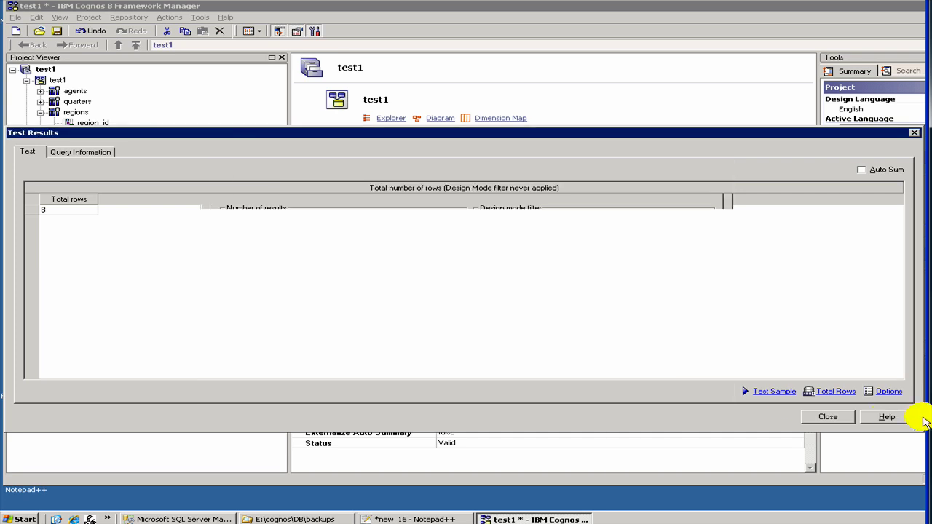
click(832, 420)
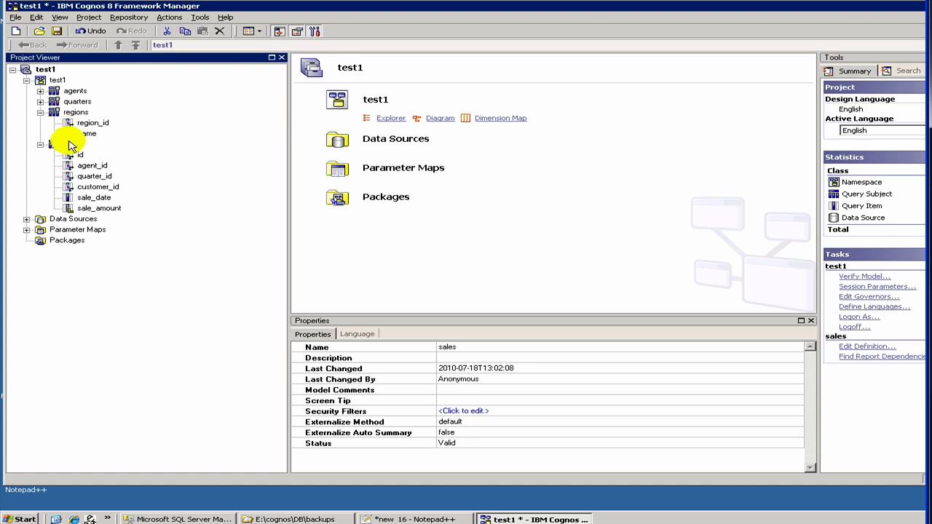
Step: Select agent_id under both agents and sales and create a relationship between them
click(40, 91)
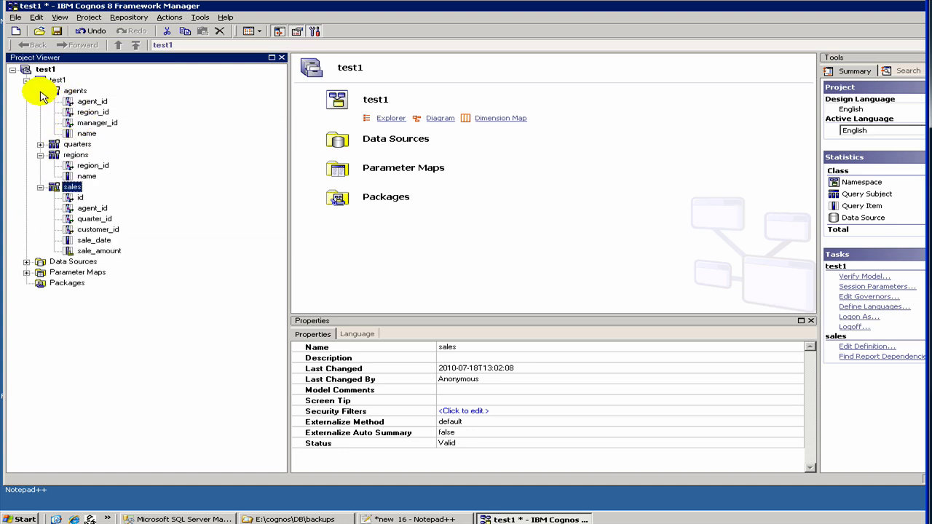
click(84, 102)
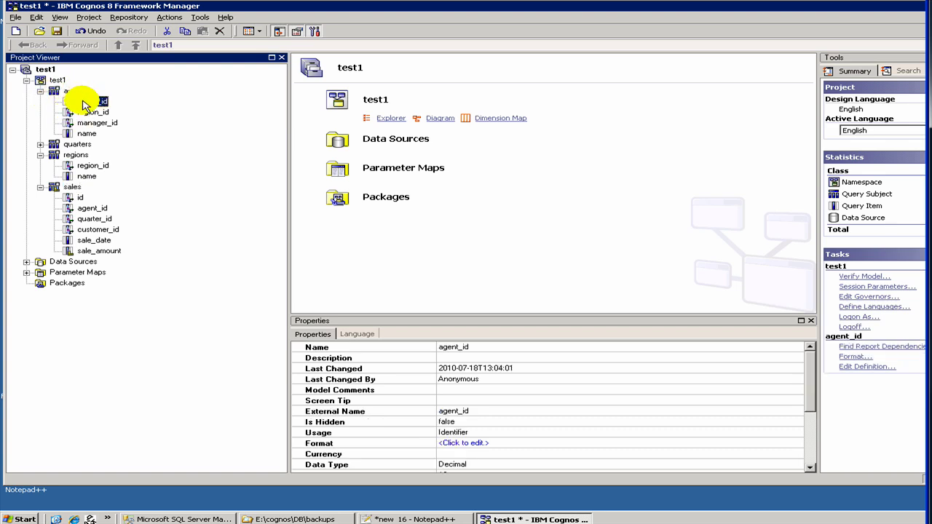
ctrl+click(82, 208)
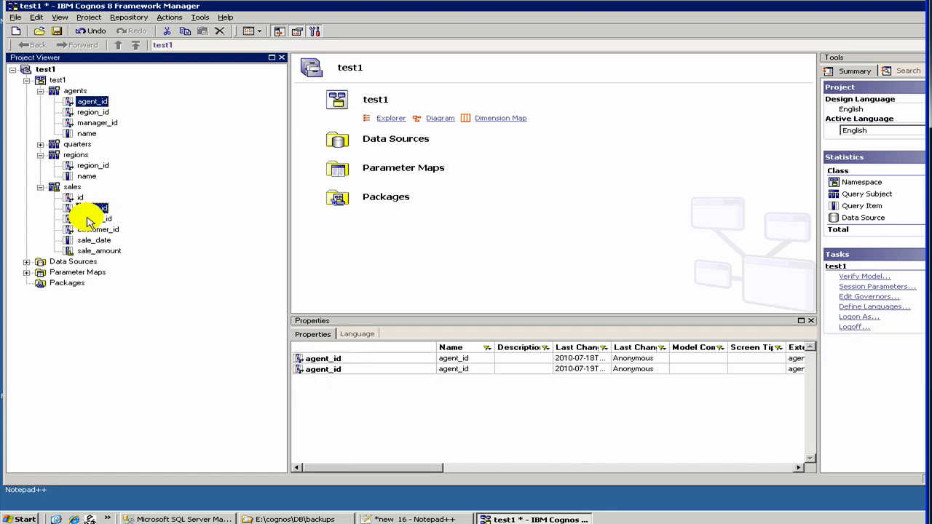
right_click(101, 106)
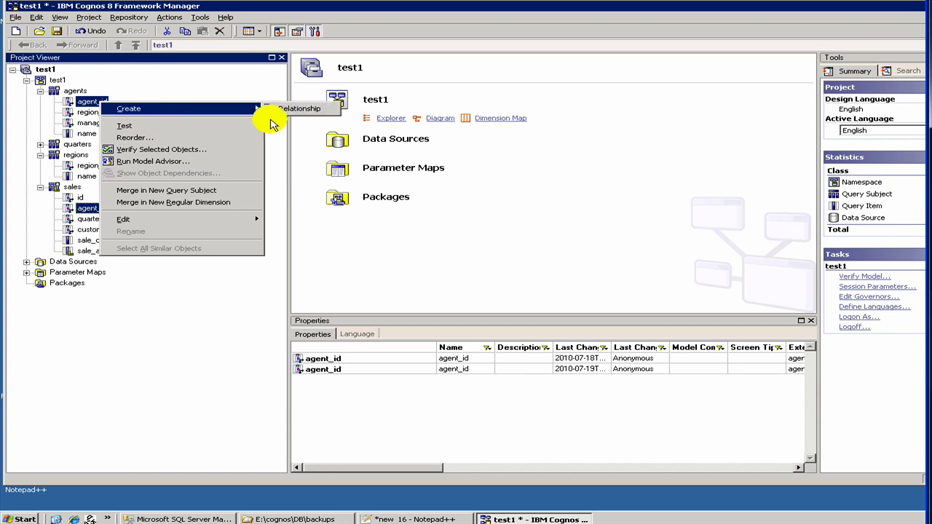
mouse_move(244, 109)
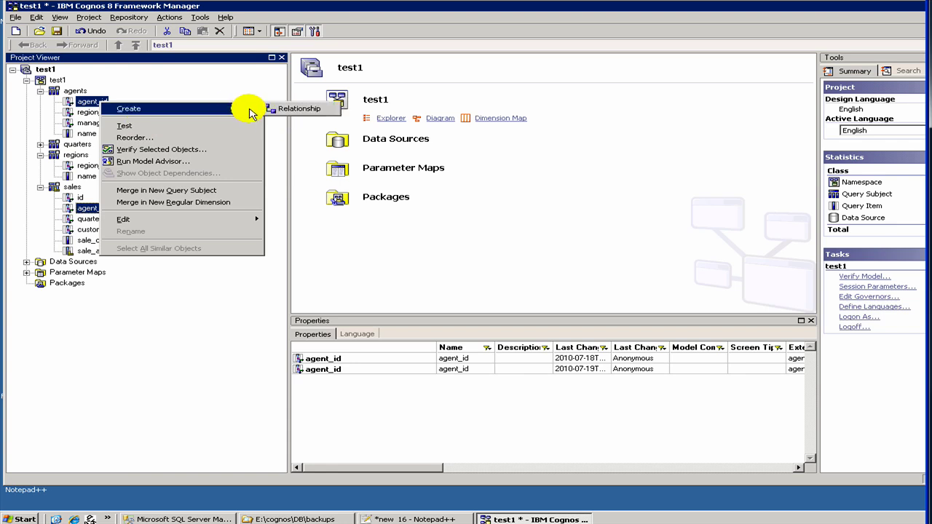
click(276, 109)
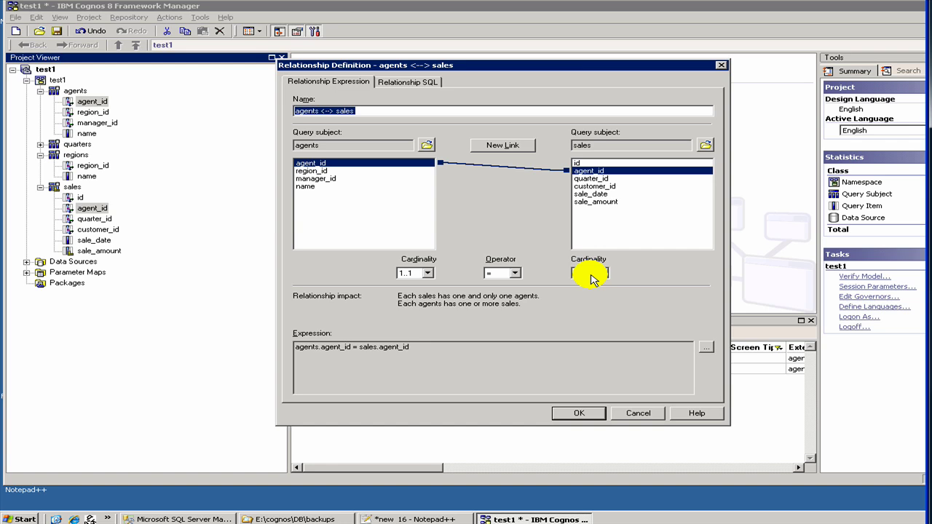
Step: Set sales-side cardinality to 0..n with an equality join on agent_id and confirm
click(591, 274)
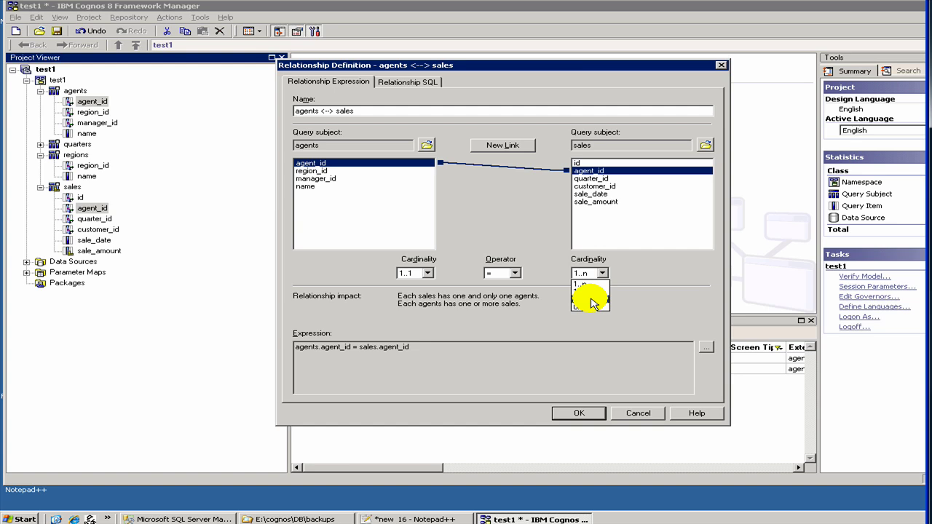
click(591, 304)
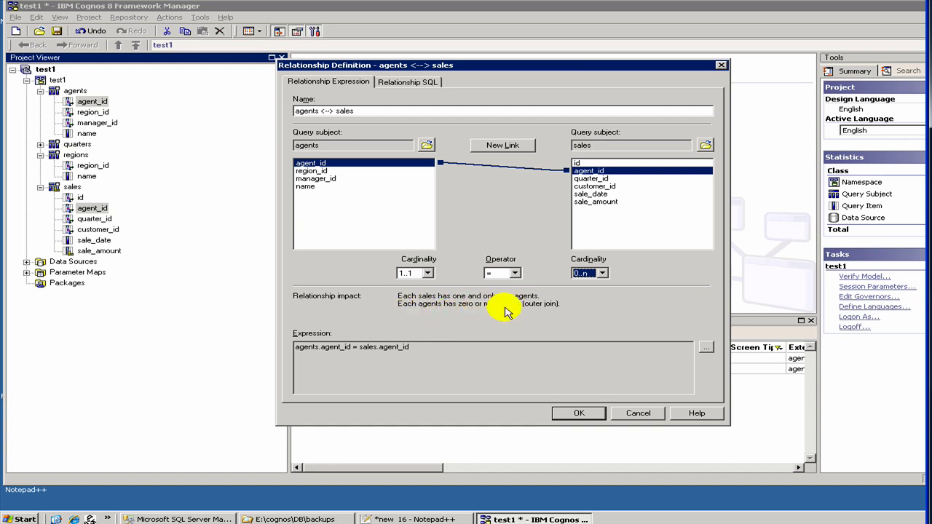
click(592, 275)
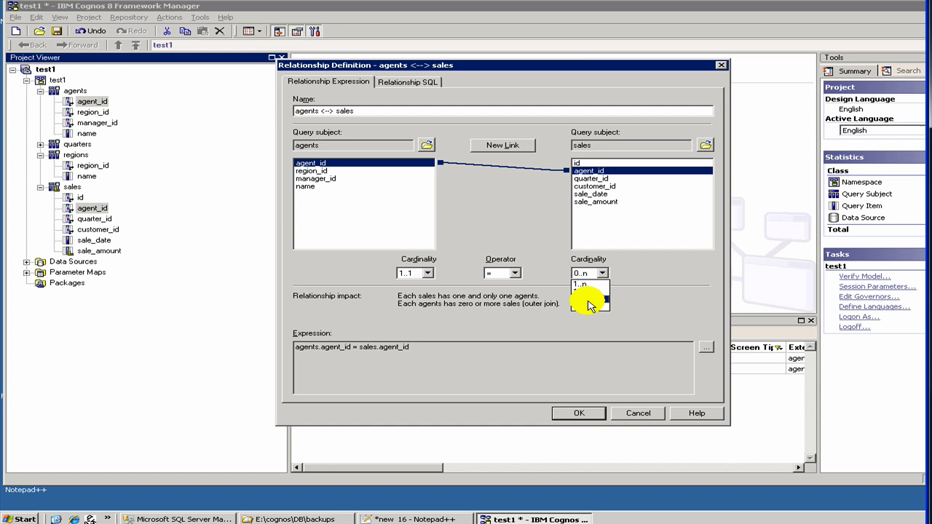
click(591, 301)
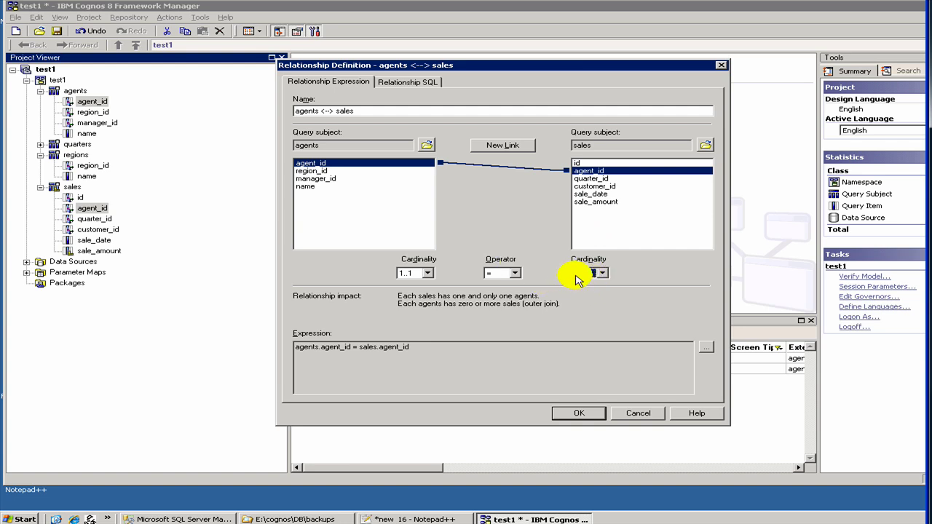
click(514, 274)
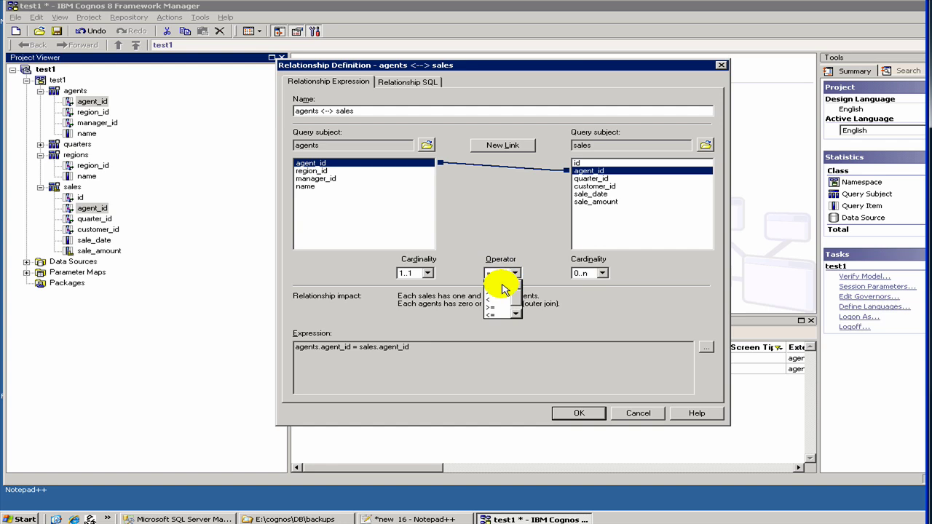
click(502, 290)
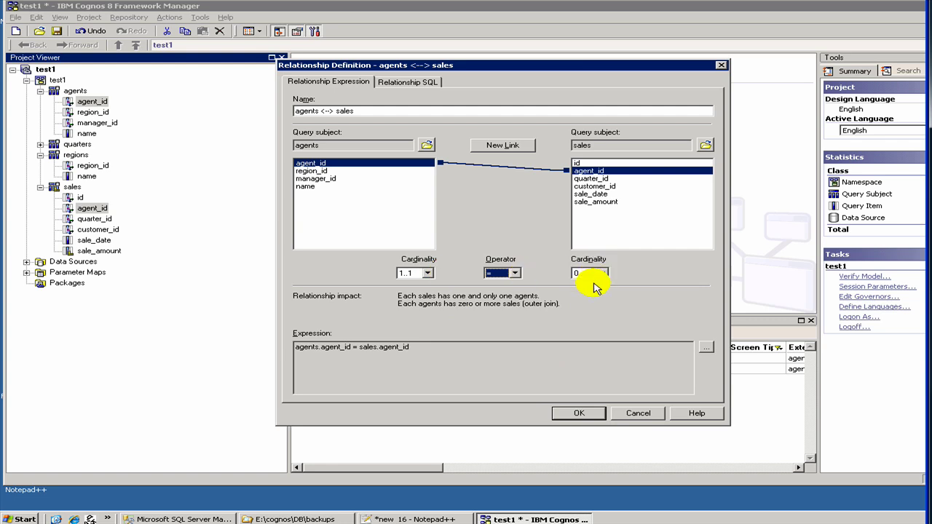
click(585, 415)
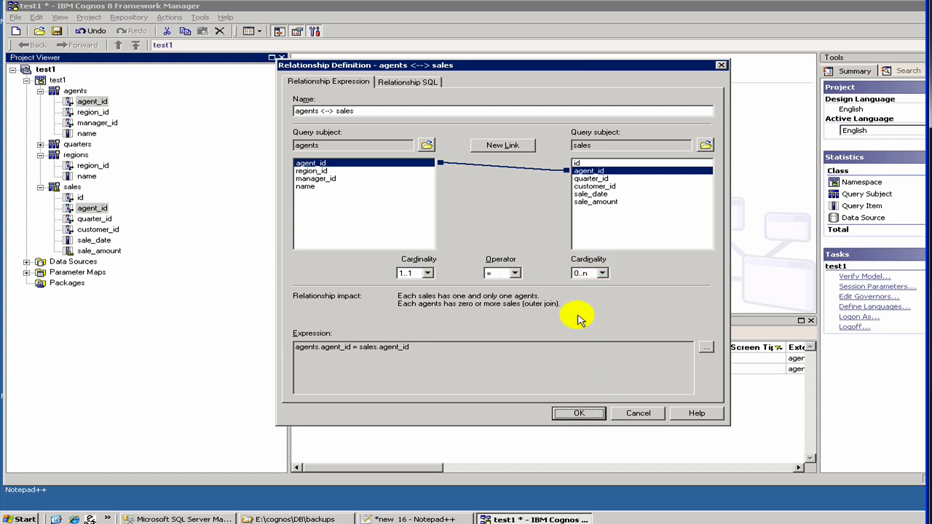
Step: Check the Relationship SQL shows a left outer join, then confirm the agents <--> sales relationship
click(399, 84)
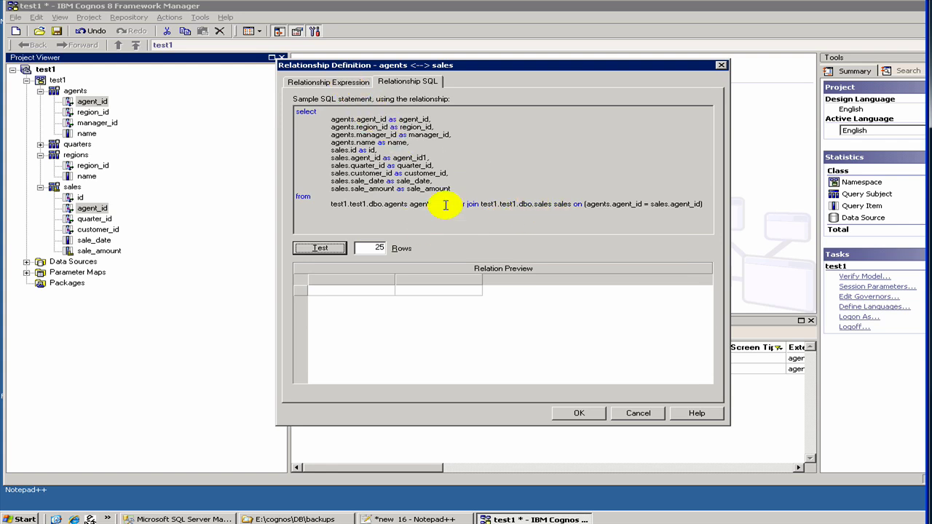
drag(438, 203, 478, 205)
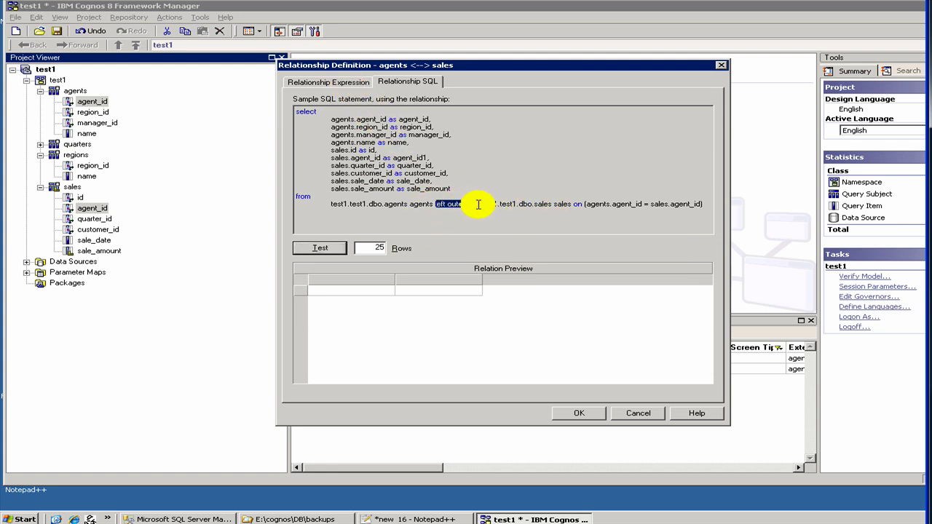
click(332, 82)
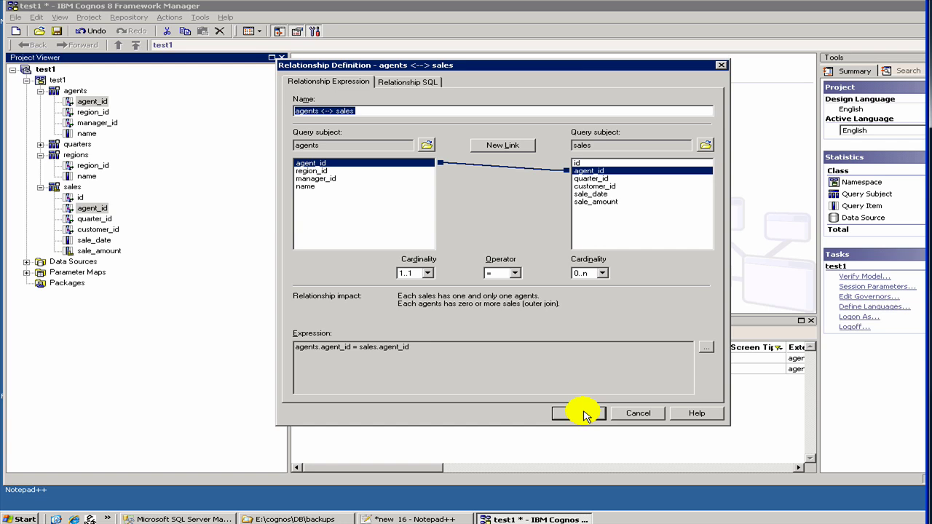
click(584, 413)
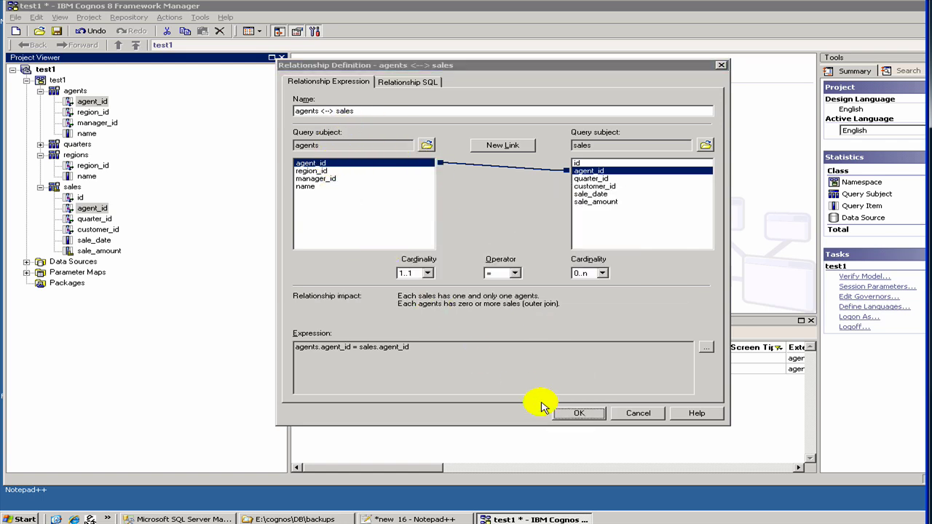
click(562, 414)
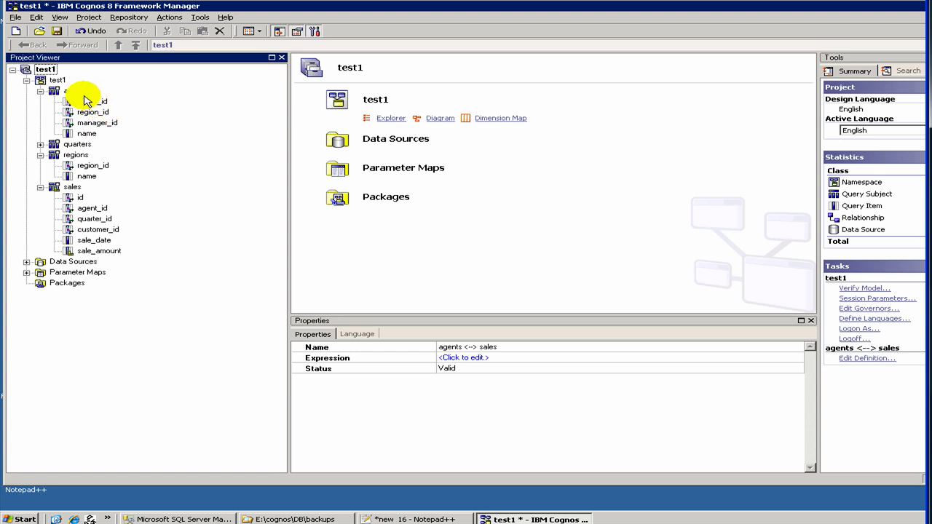
Step: Select agents' agent_id and name plus sales' id, agent_id and sale_date together
click(80, 91)
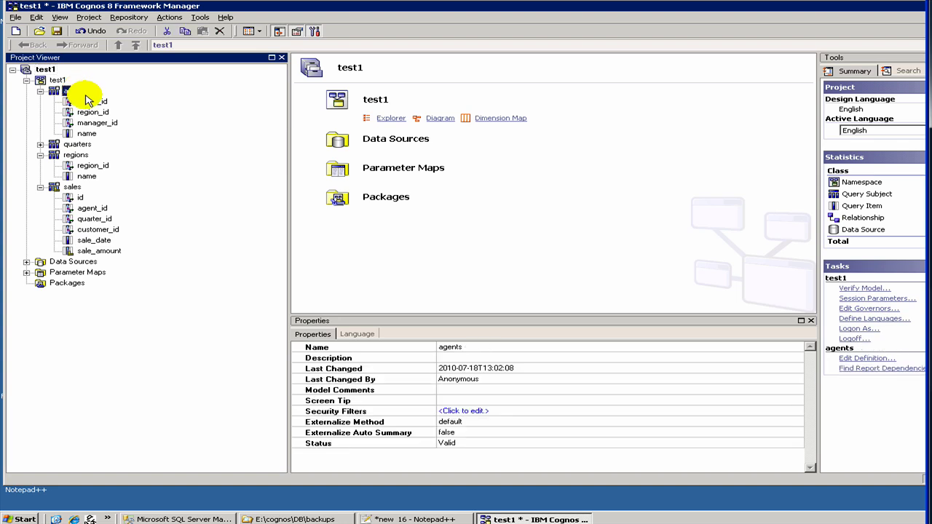
click(92, 102)
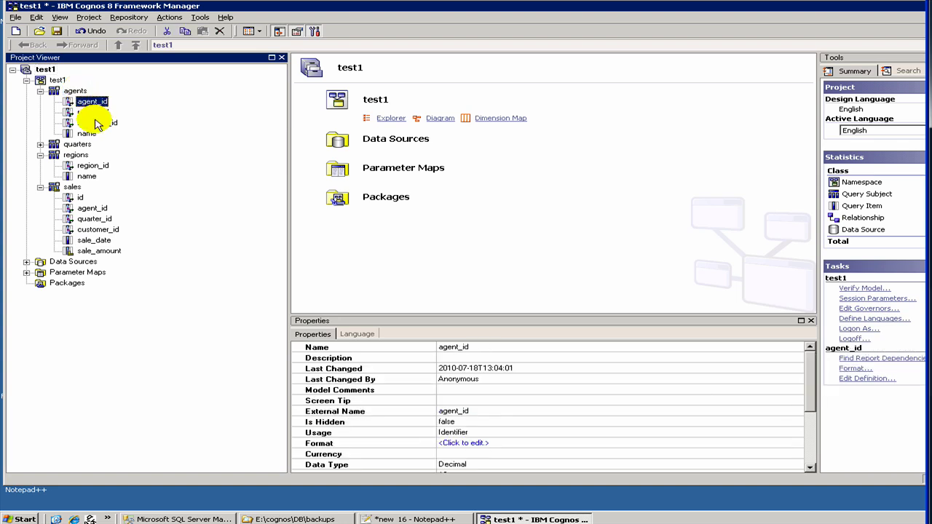
ctrl+click(90, 134)
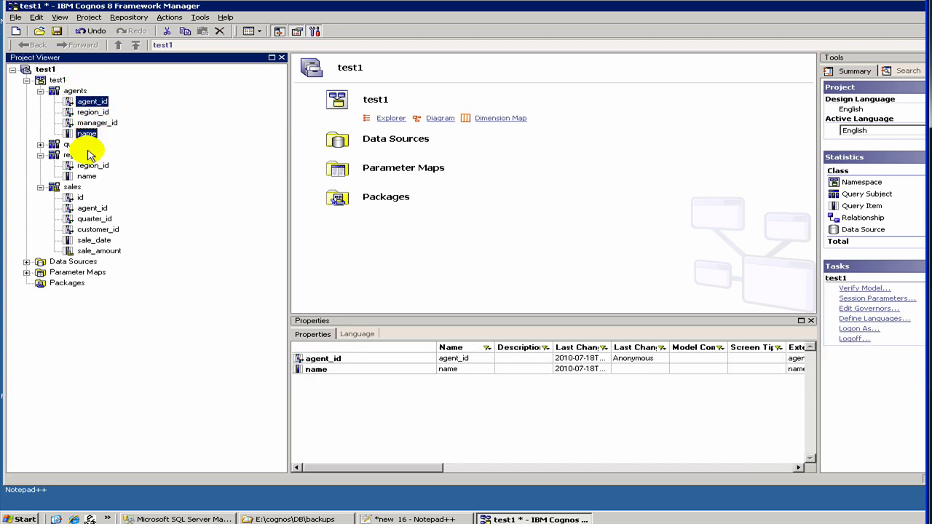
ctrl+click(79, 197)
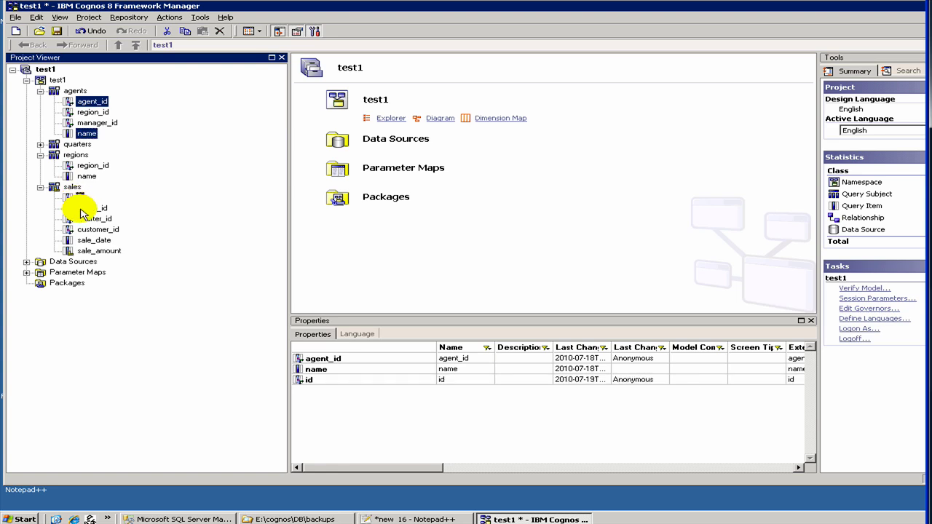
ctrl+click(91, 208)
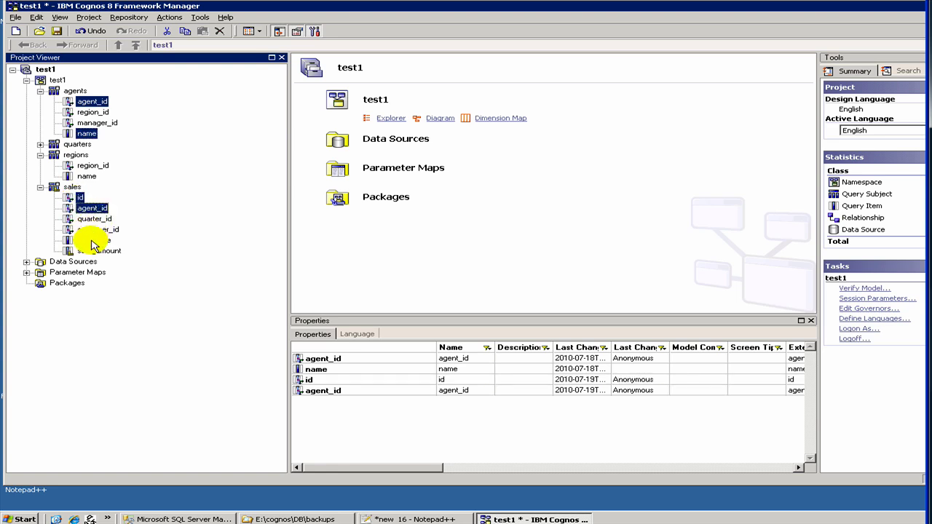
ctrl+click(93, 240)
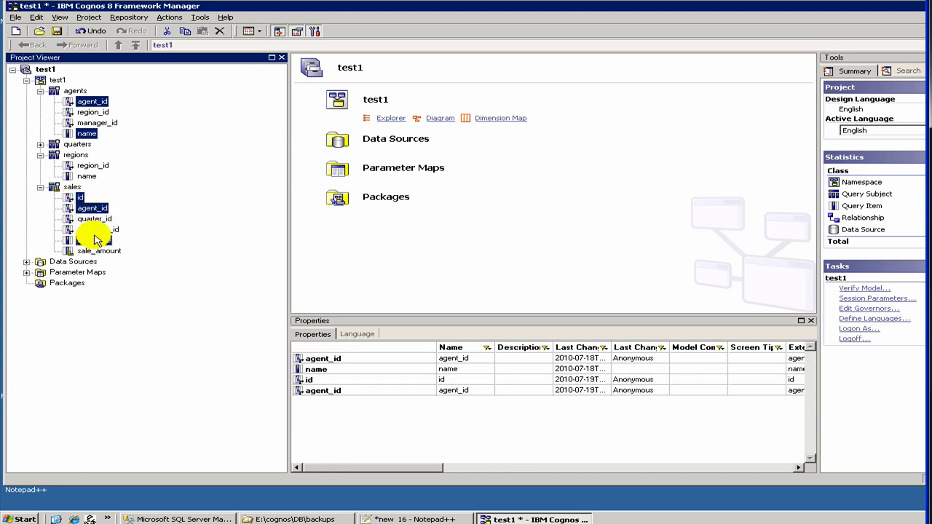
right_click(94, 101)
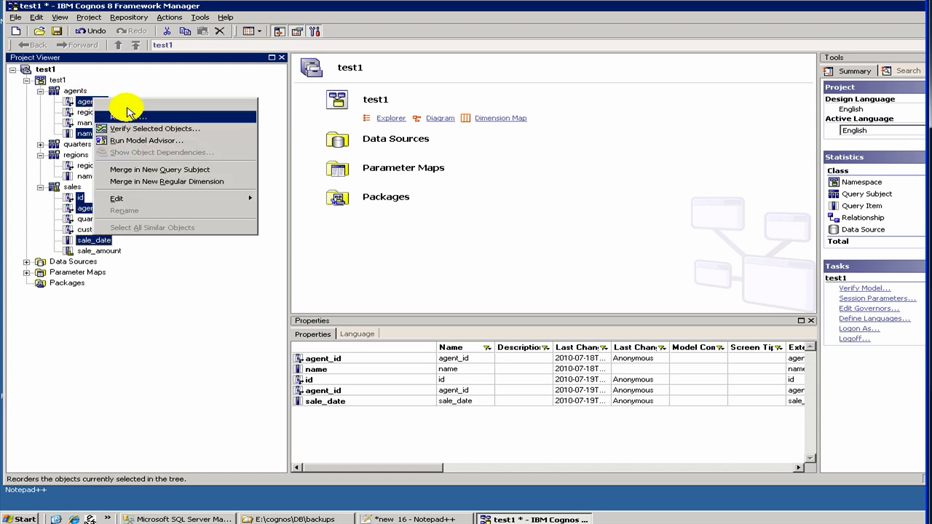
Step: Run a sample test of the selected agents and sales items, returning 12 rows
click(127, 111)
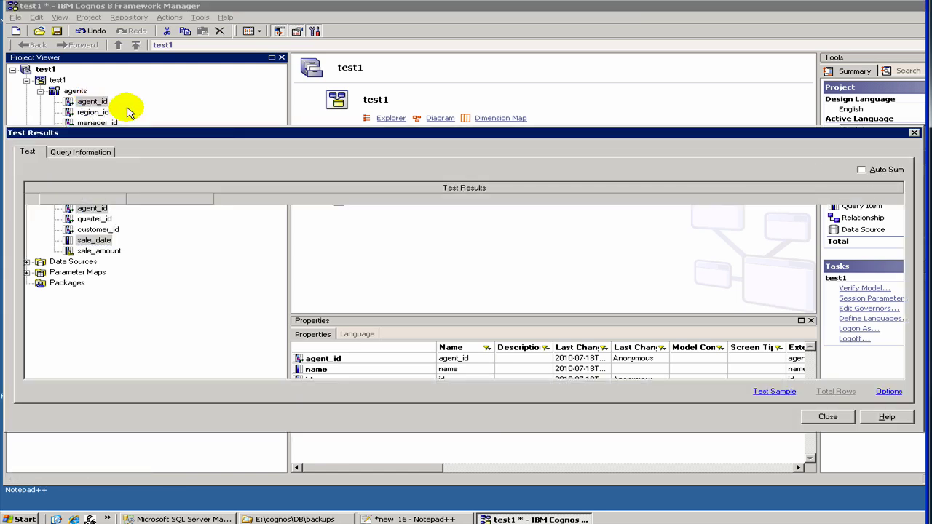
click(770, 392)
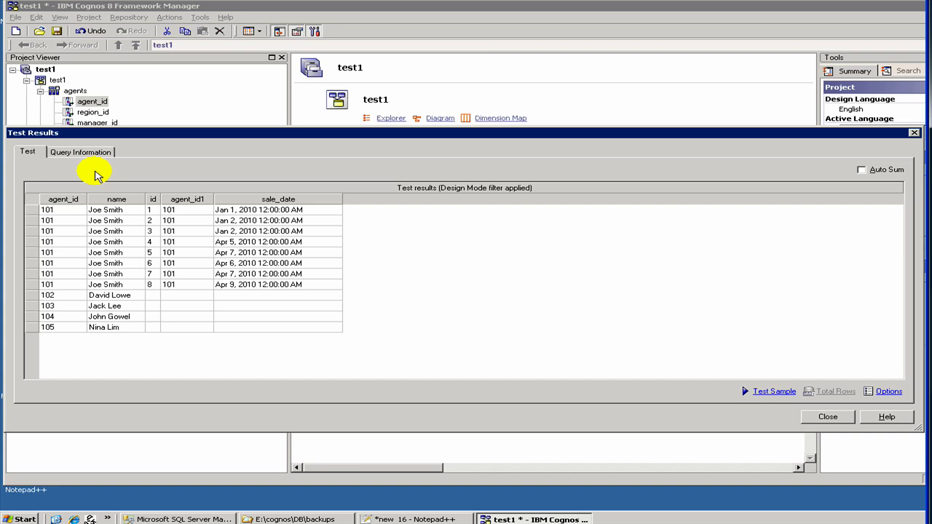
Step: Read the Cognos and native SQL under Query Information, then close the test results
click(87, 153)
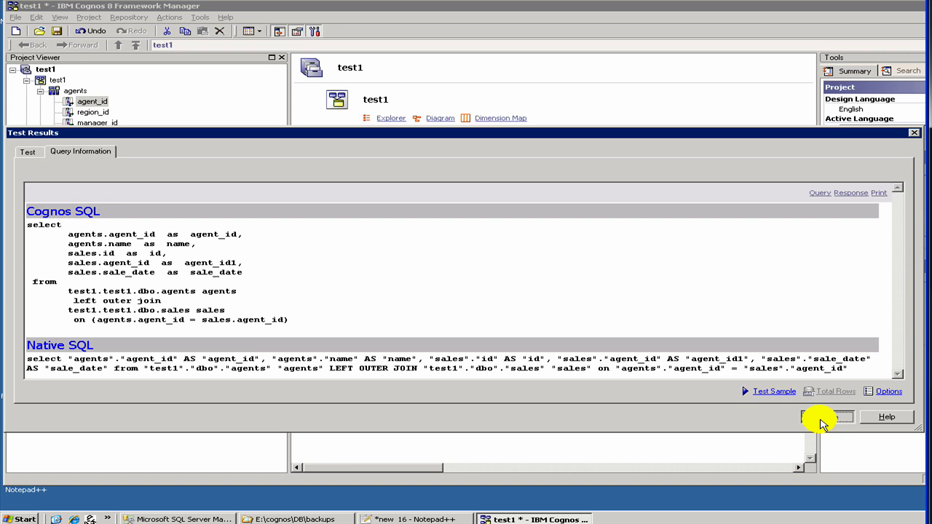
click(821, 421)
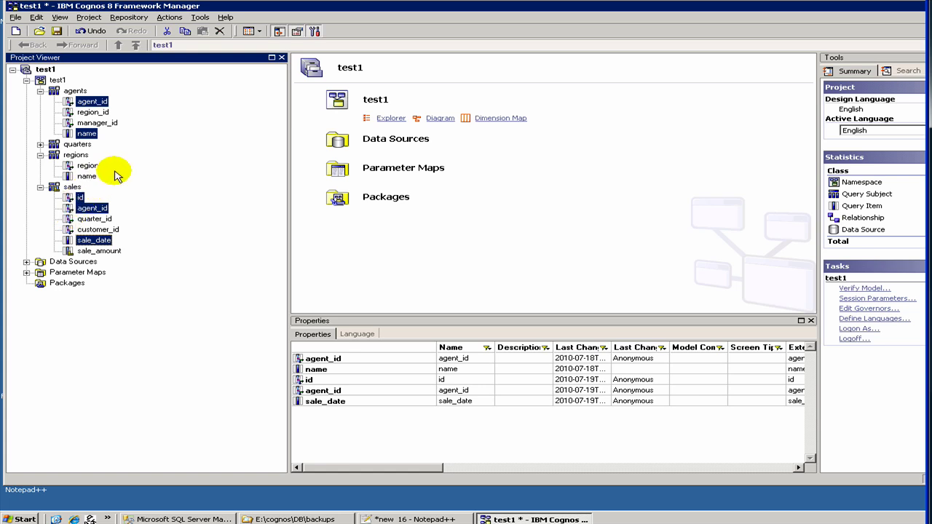
Step: Select region_id under regions and agents and choose Create > Relationship
click(93, 166)
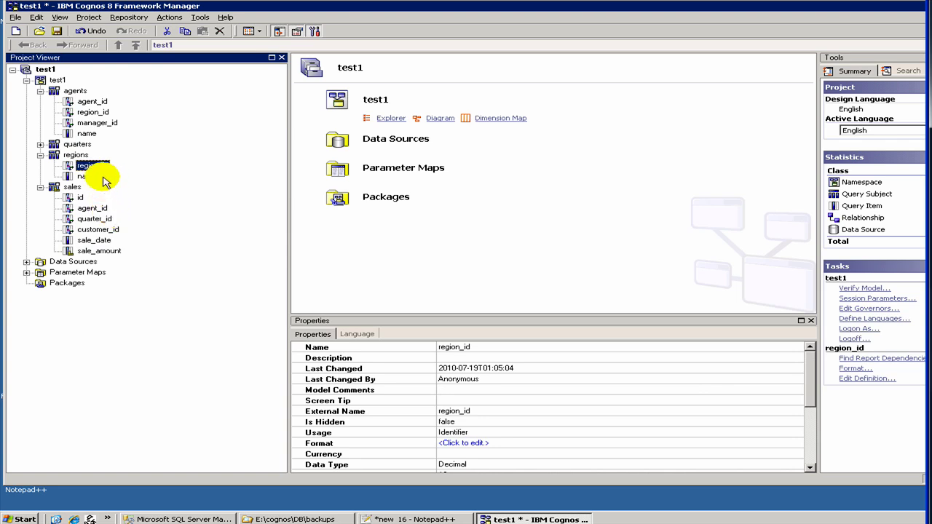
ctrl+click(96, 114)
right_click(98, 115)
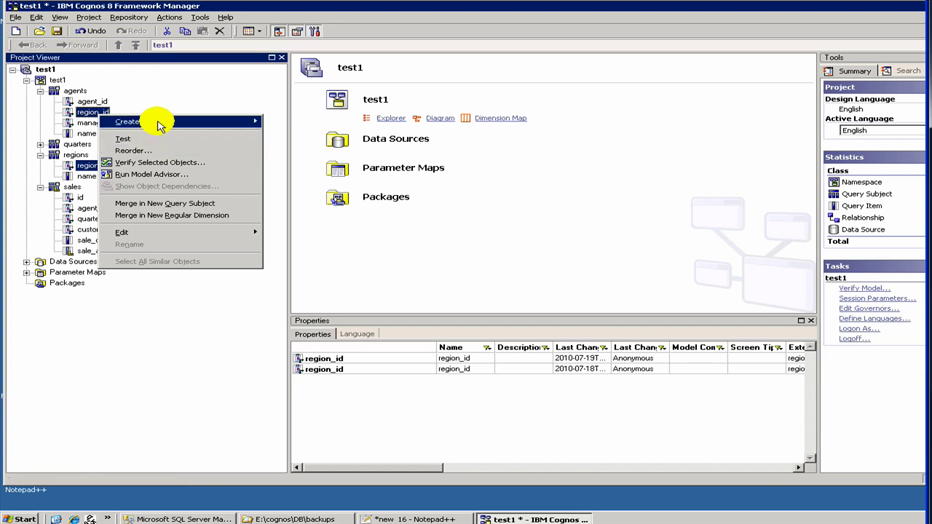
mouse_move(240, 121)
click(285, 124)
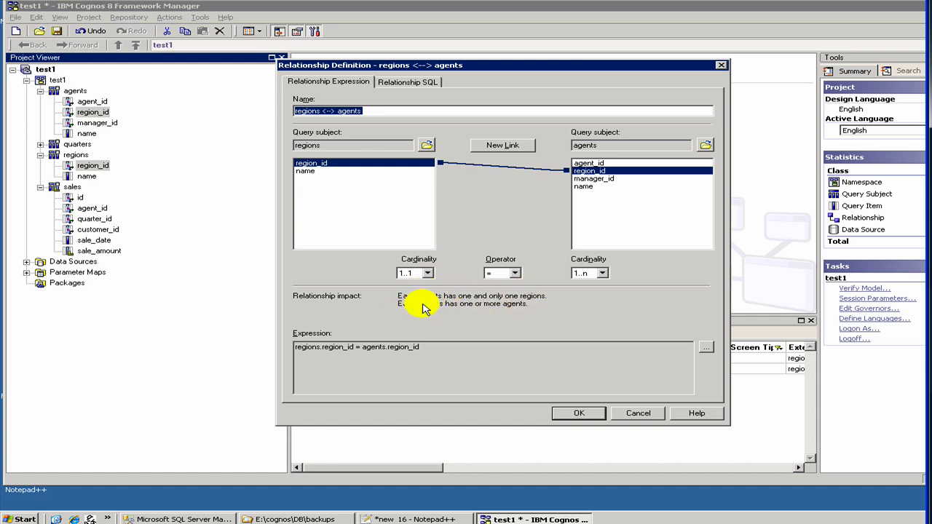
Step: Set the agents-side cardinality to 0..n and save the regions <--> agents relationship
click(577, 274)
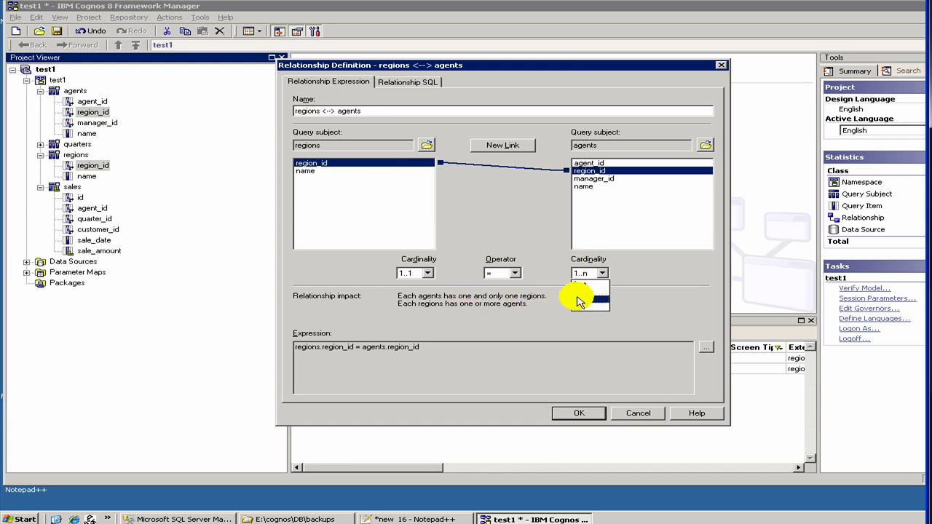
click(579, 300)
click(575, 415)
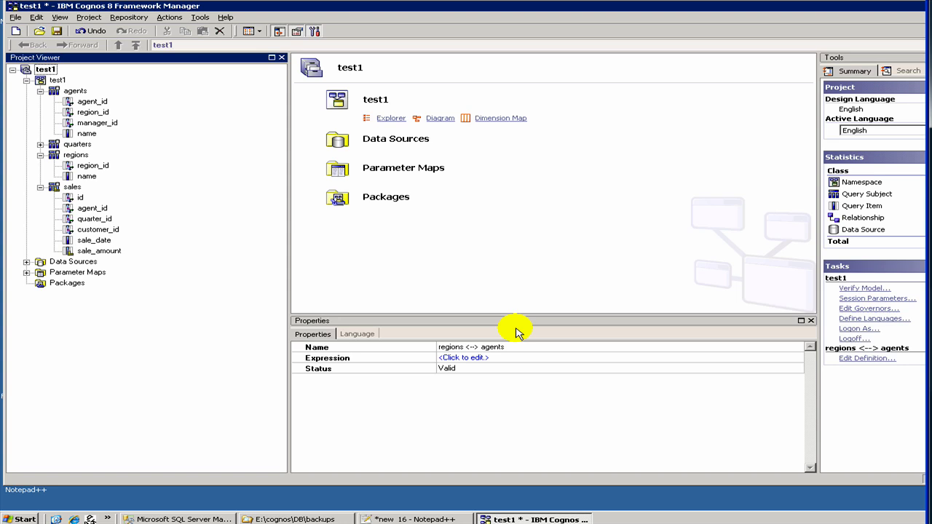
Step: Open the test1 namespace in Explorer view and select the agents <--> sales and regions <--> agents relationships
click(53, 83)
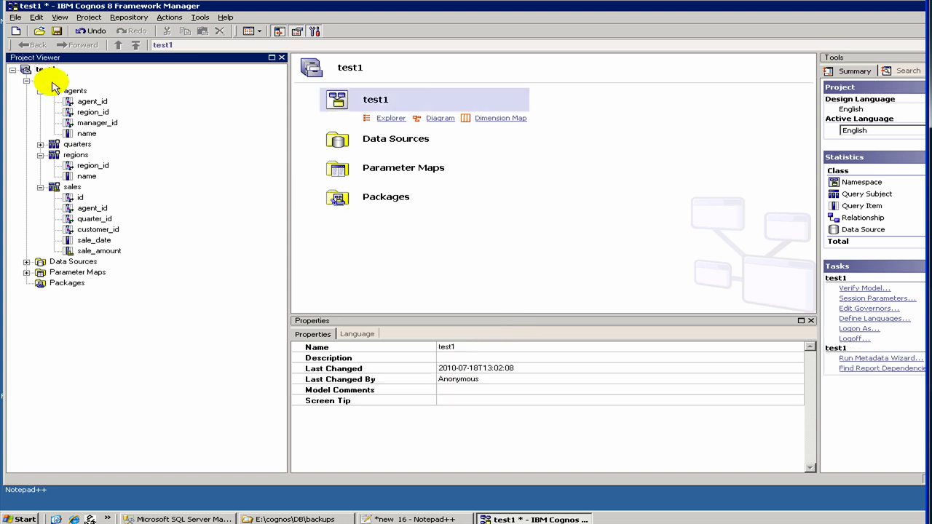
double_click(53, 83)
click(630, 198)
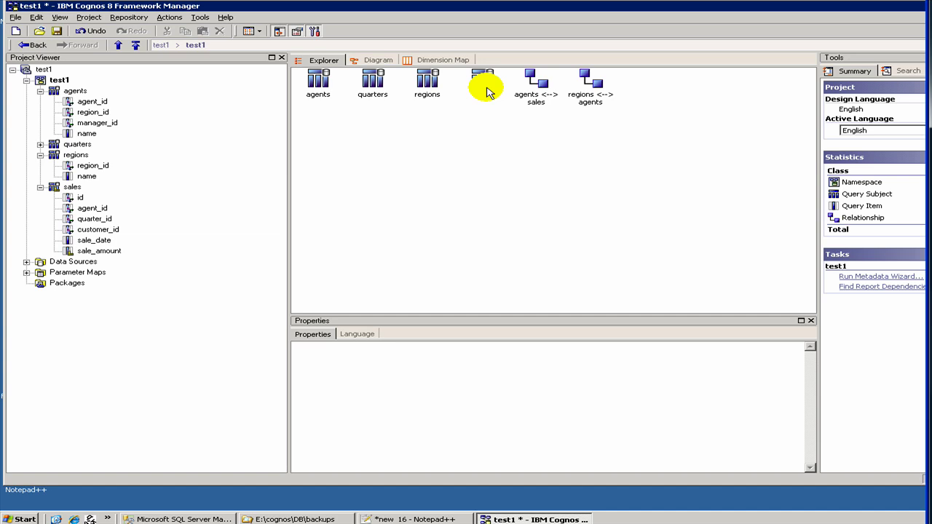
click(545, 83)
click(609, 85)
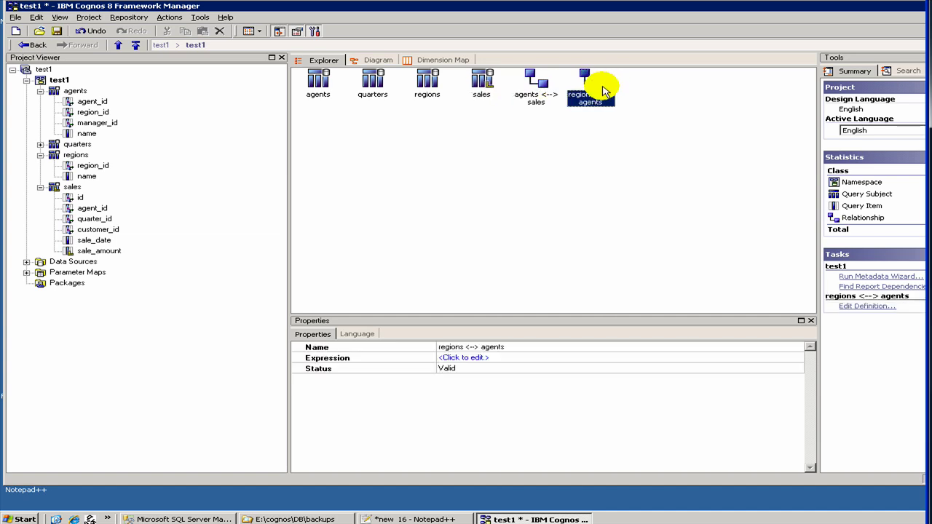